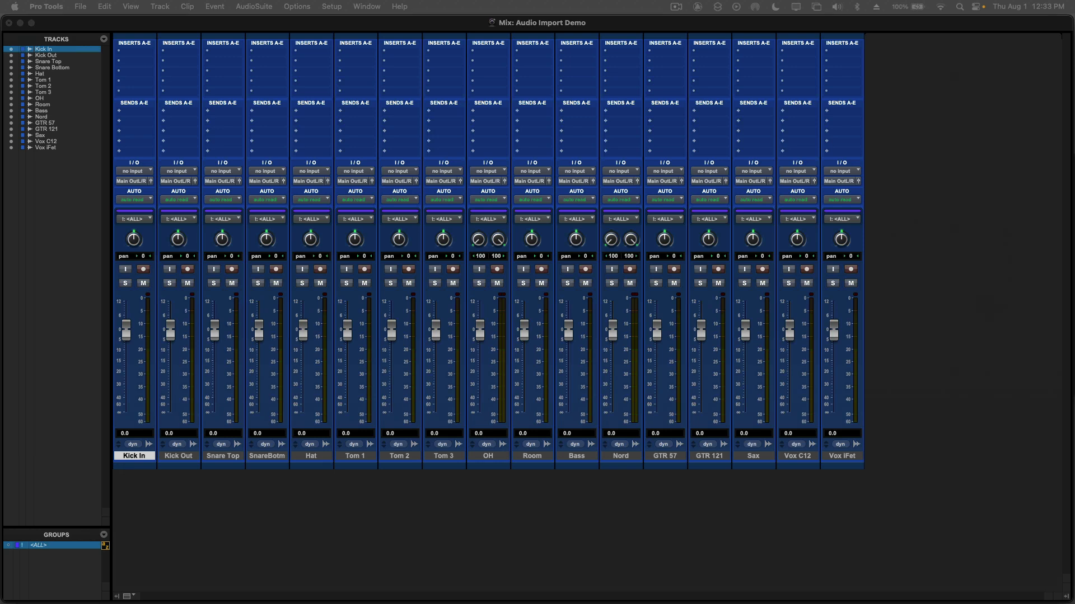
Step: Try pink, red and green on the Kick In track with the Color Palette and settle on bright red
drag(468, 382, 454, 268)
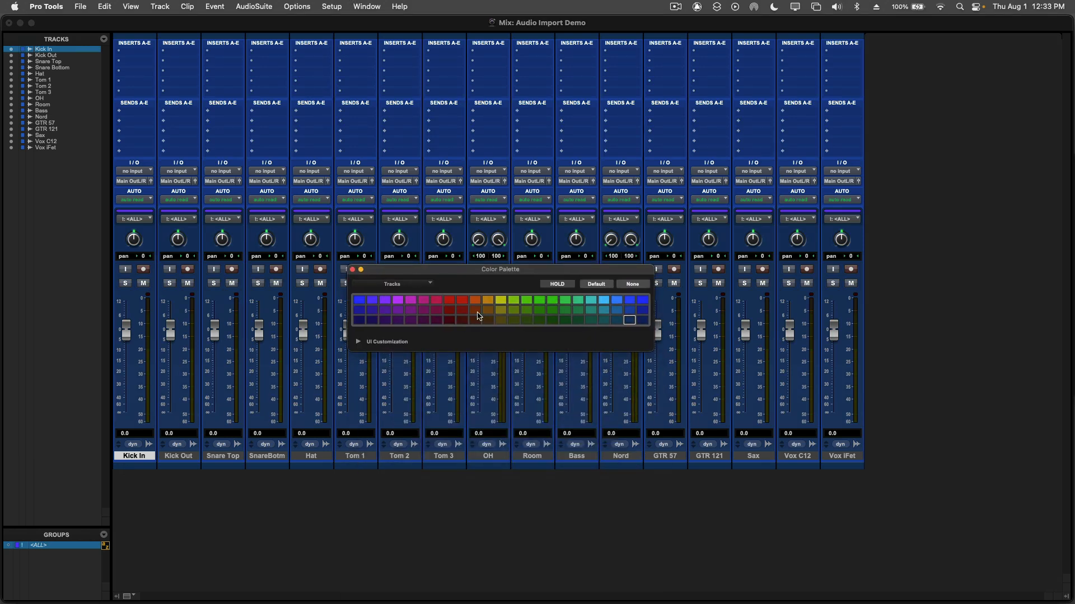
click(434, 300)
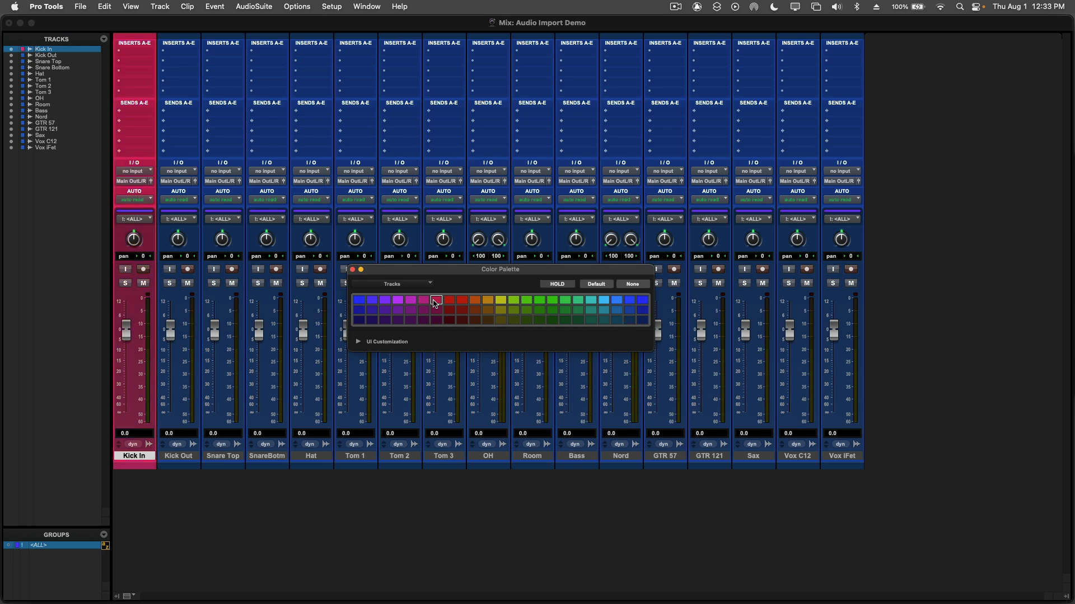
click(448, 300)
click(462, 301)
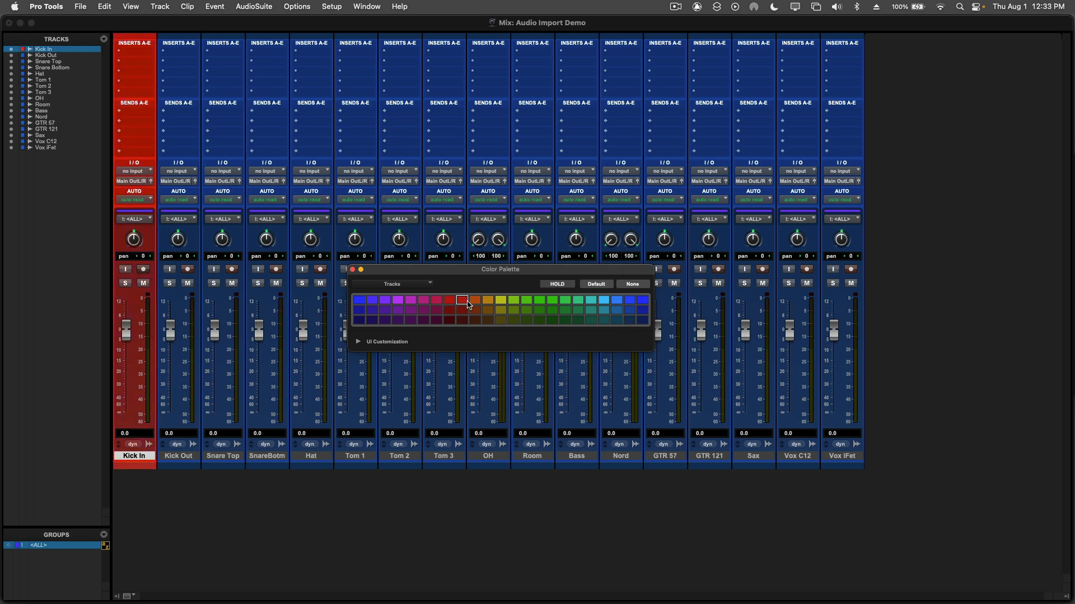
click(526, 310)
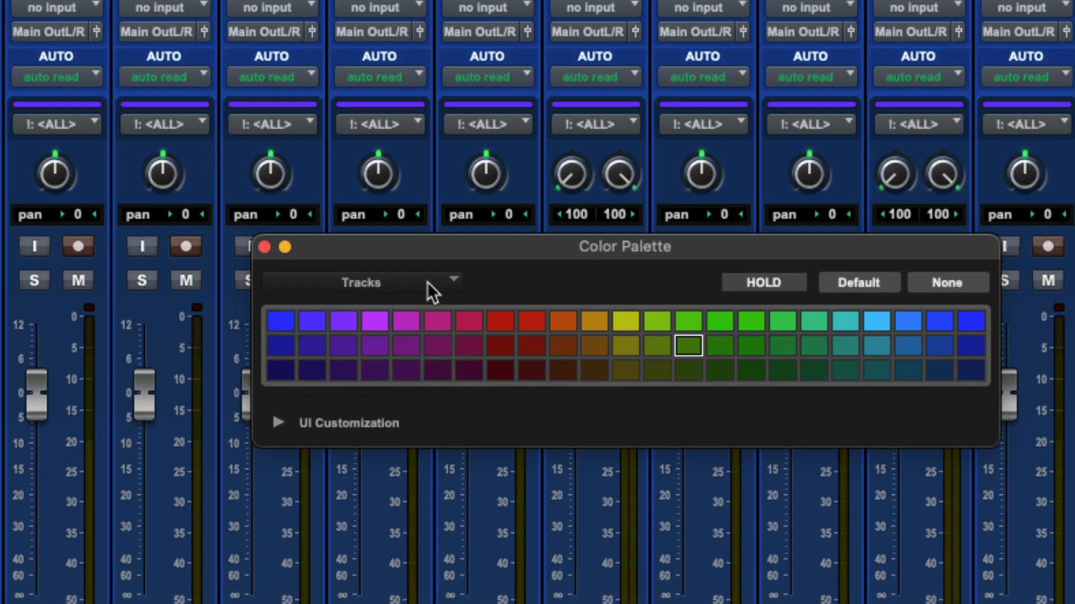
click(428, 282)
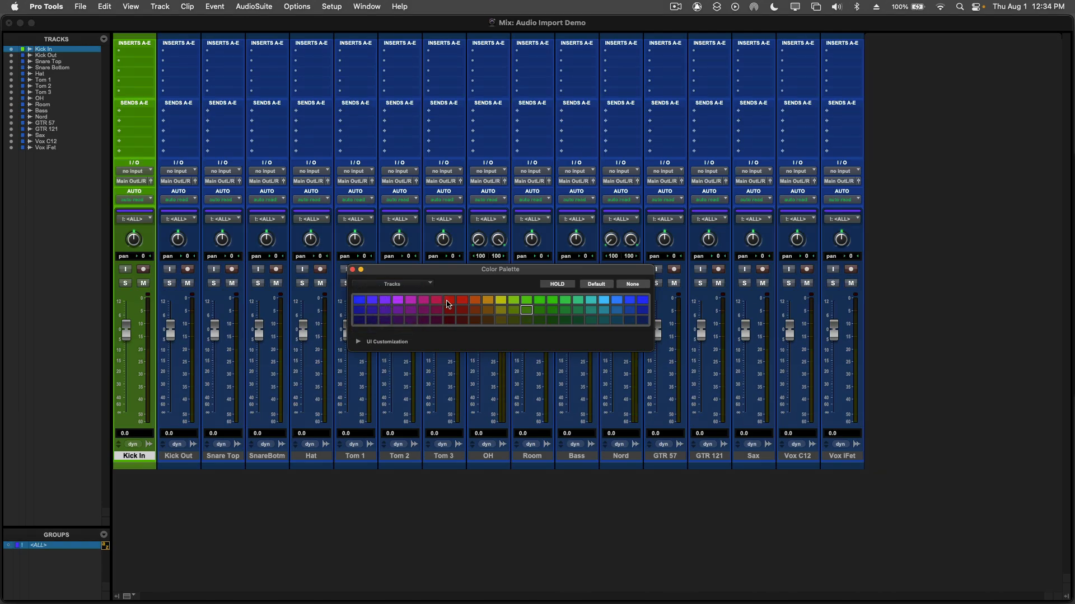
click(448, 303)
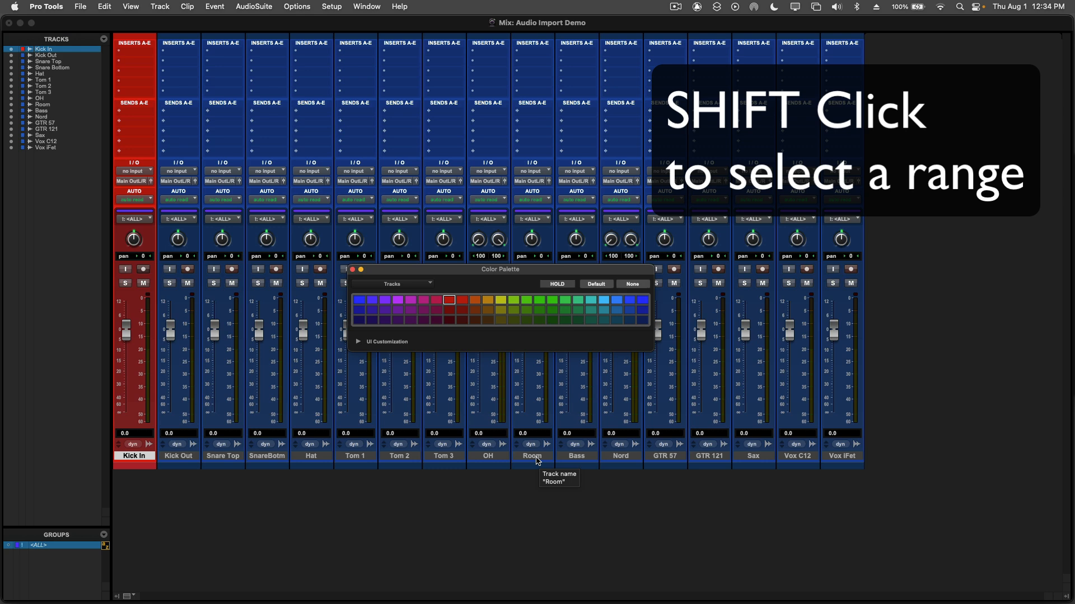
Step: Extend the selection from Kick In through Room and color all the drum tracks bright red
shift+click(536, 457)
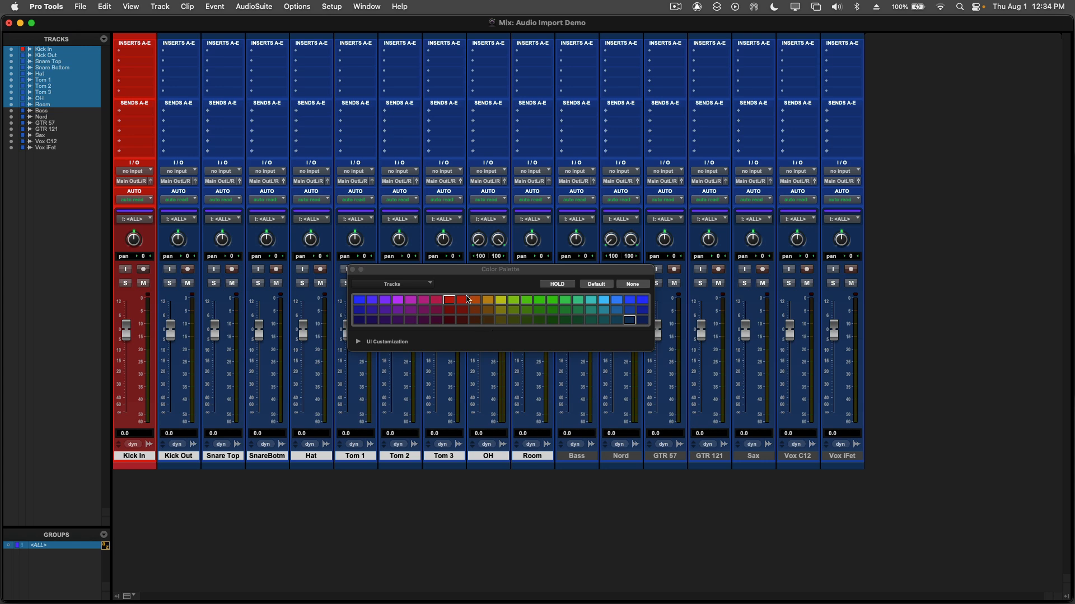
drag(517, 273, 492, 304)
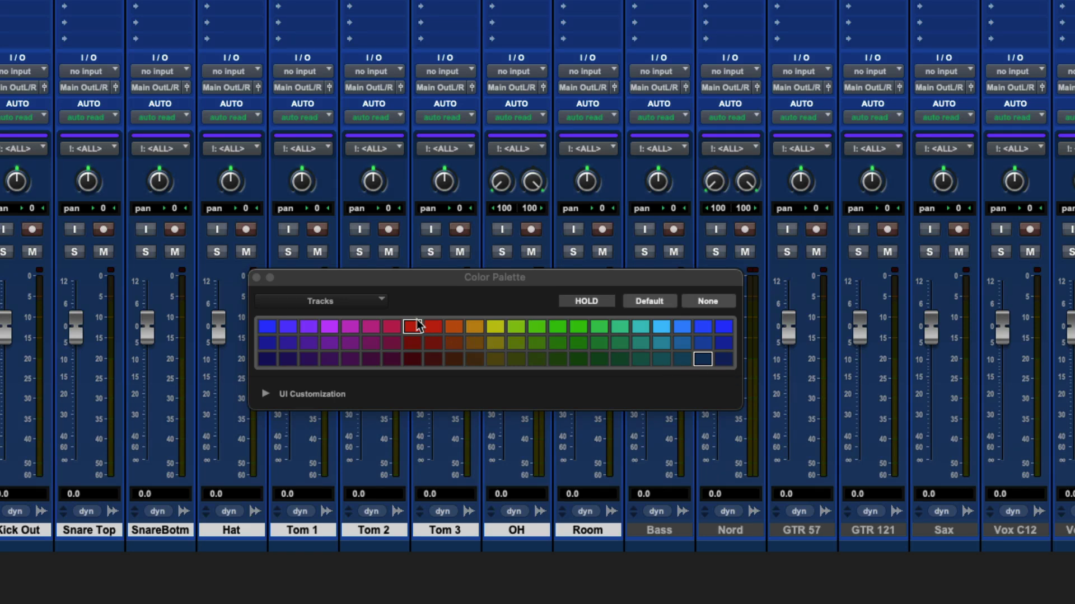
click(413, 328)
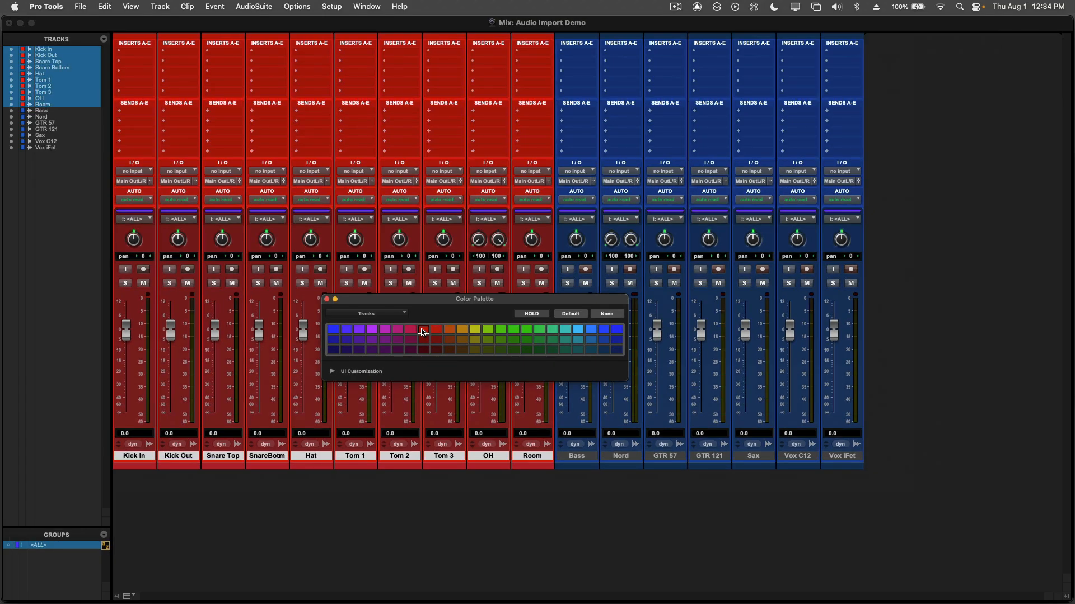
Step: In the palette's UI Customization settings for tracks, lower Track Header Saturation to 0 and raise it to 99
click(333, 372)
drag(351, 322, 600, 139)
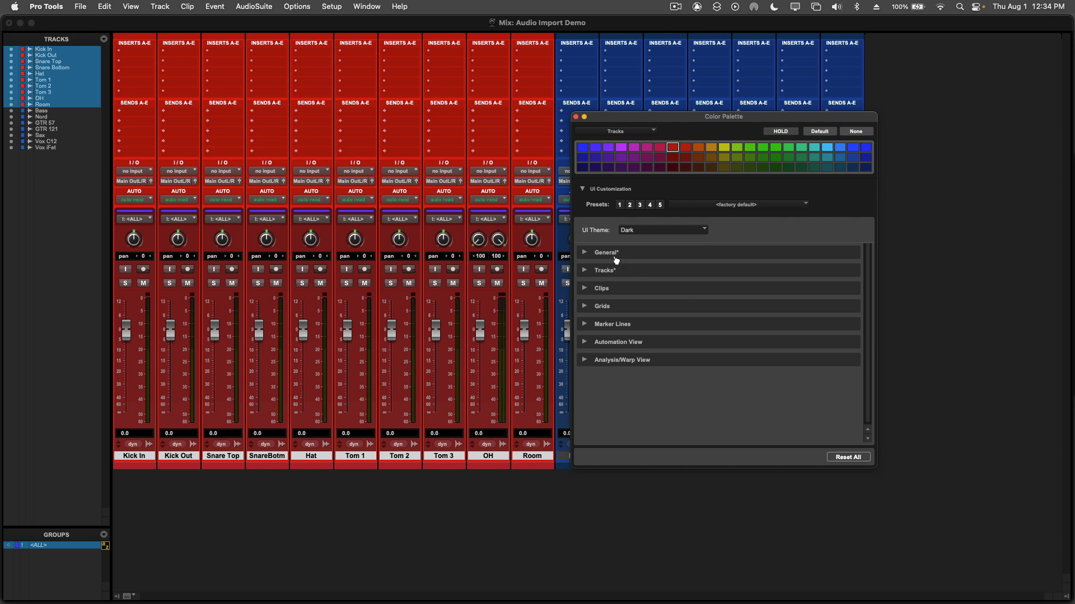
click(583, 271)
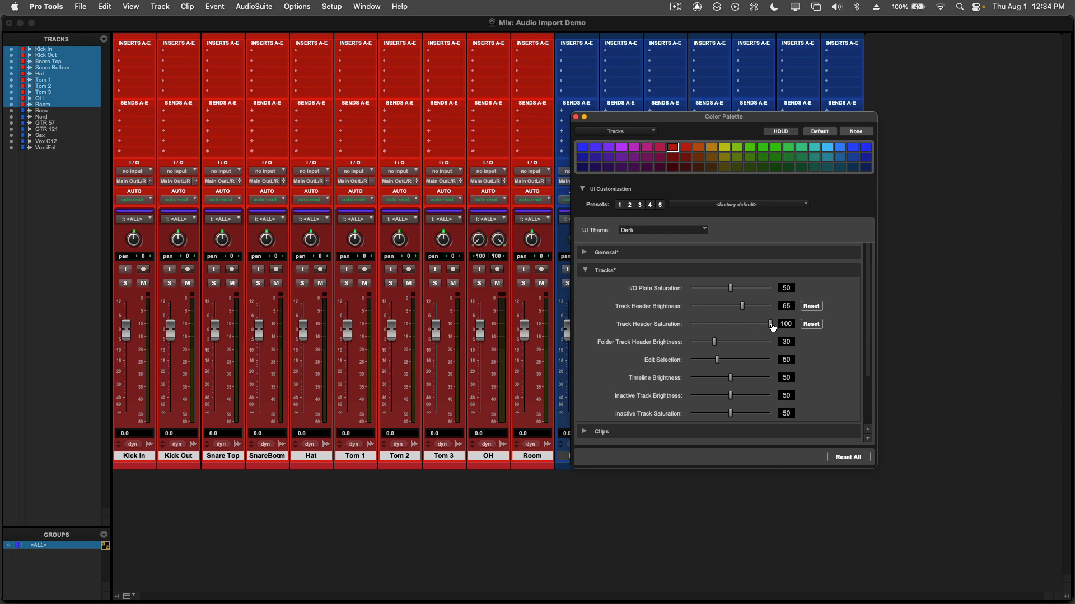
drag(772, 327, 679, 327)
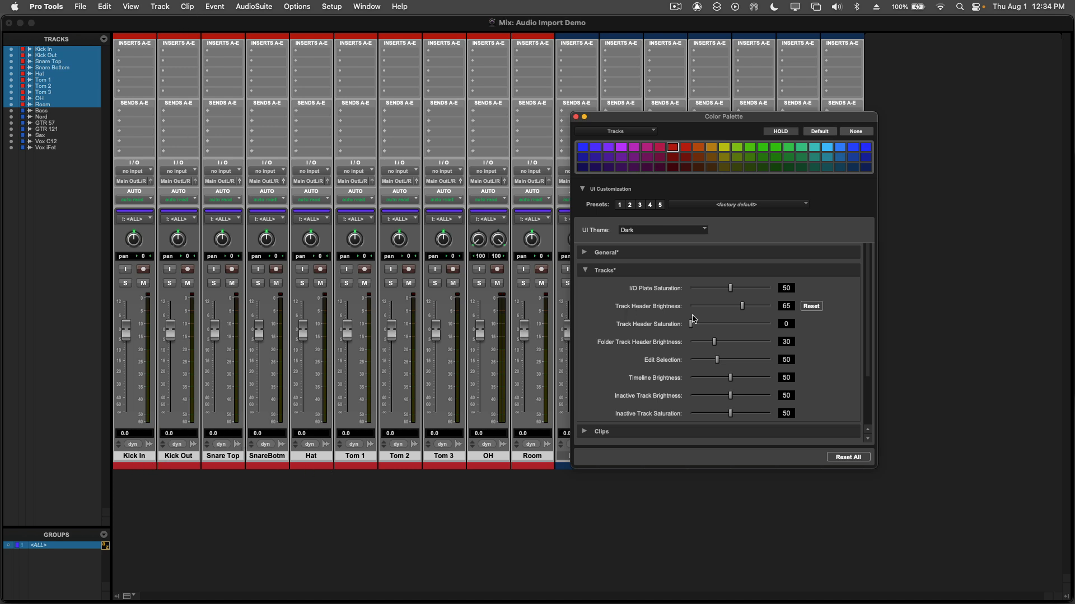
drag(693, 323, 774, 325)
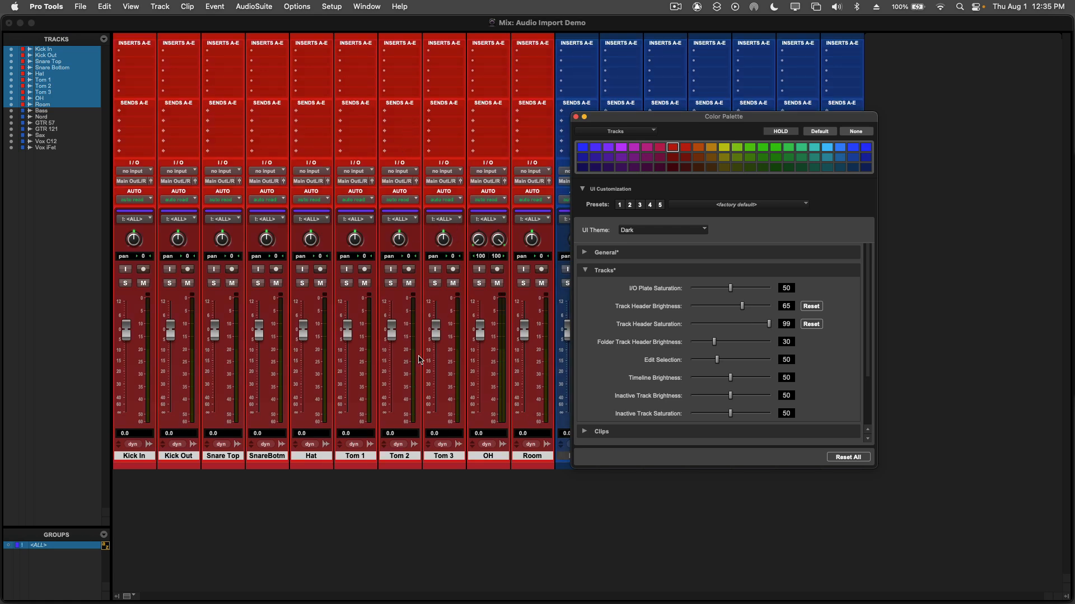
Step: Switch to the Edit window and inspect how the track and clip colors look across the track list
key(super+equal)
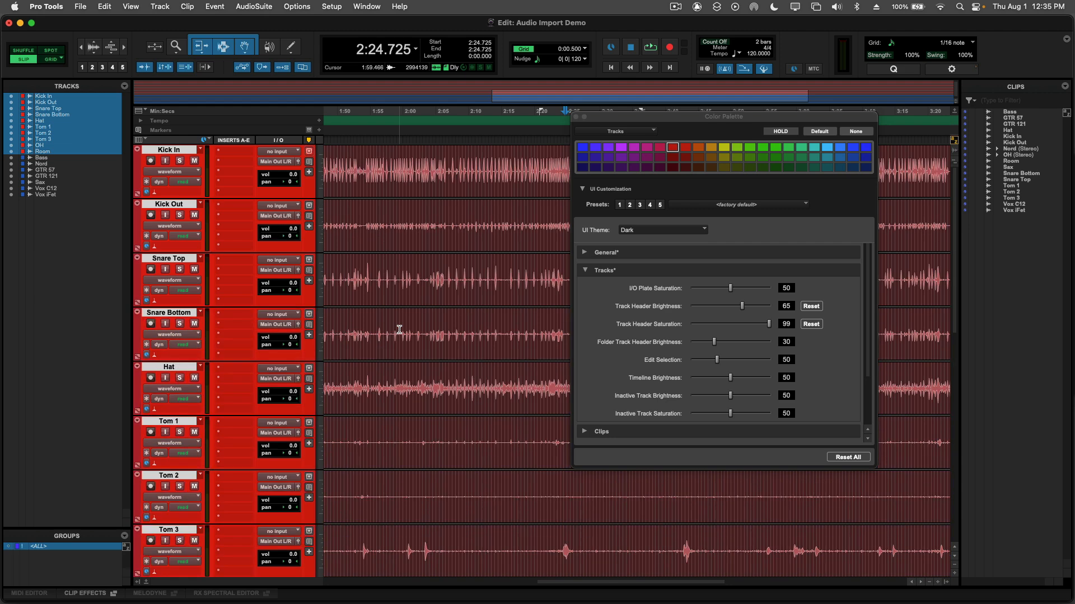
scroll(324, 275, down, 3)
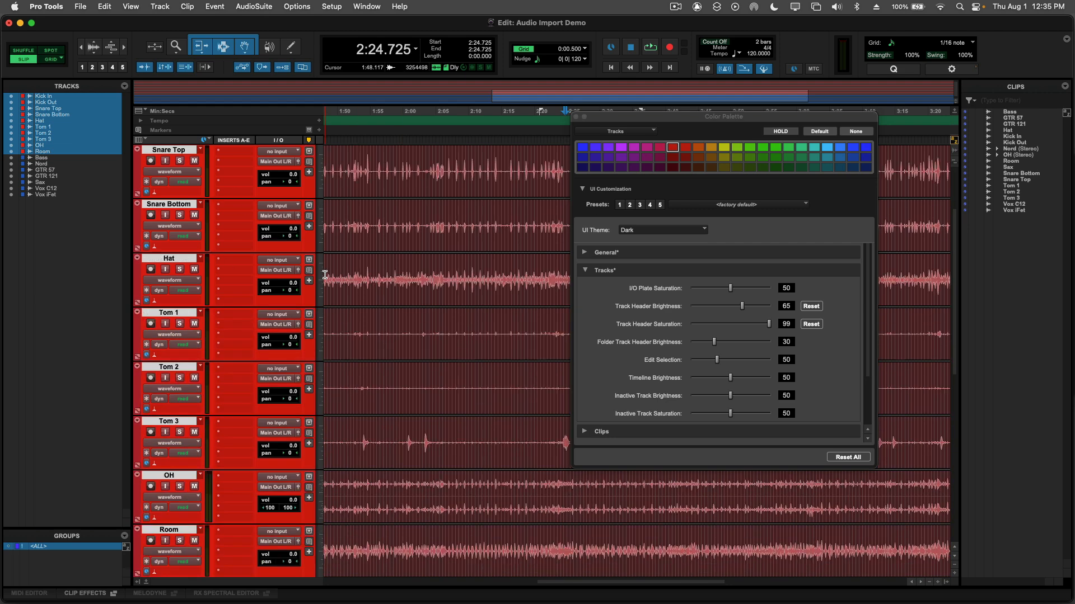
scroll(325, 274, down, 5)
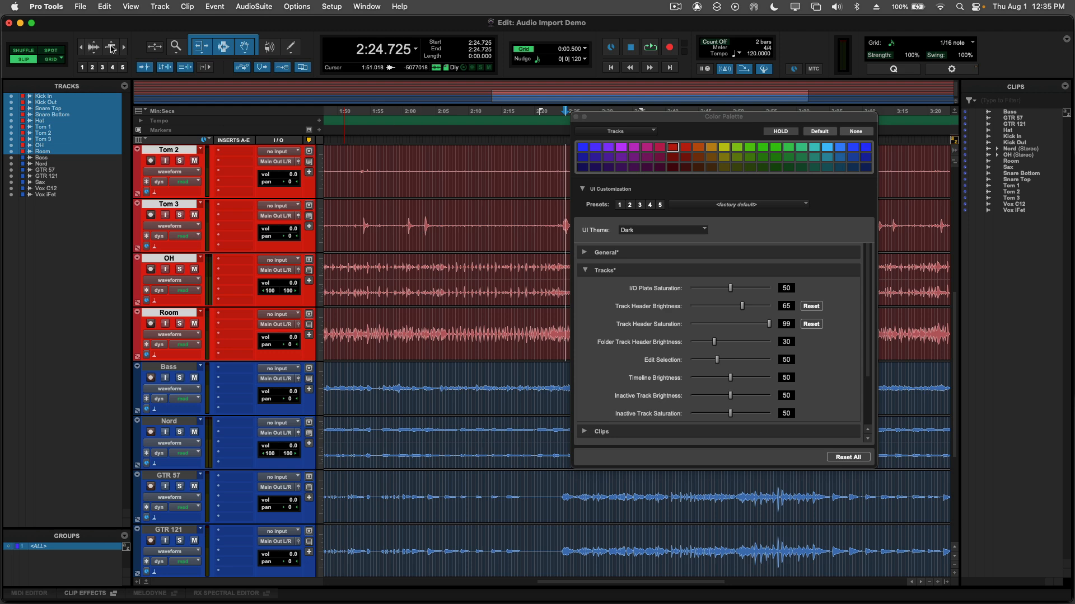
Step: Review the default track and clip color coding options in the Display preferences and close the preferences
click(47, 6)
click(426, 183)
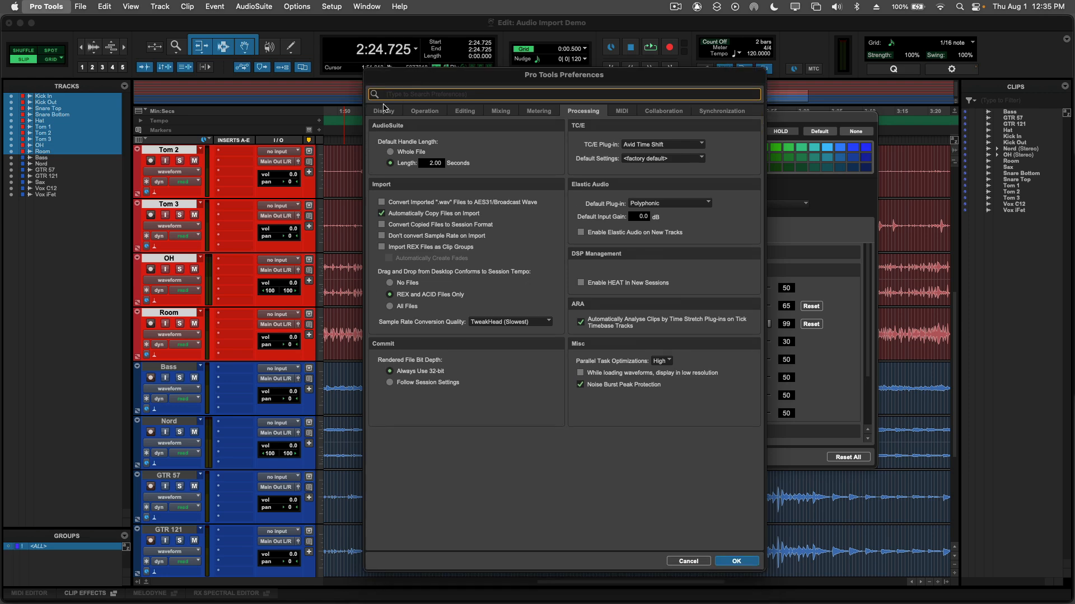
click(382, 111)
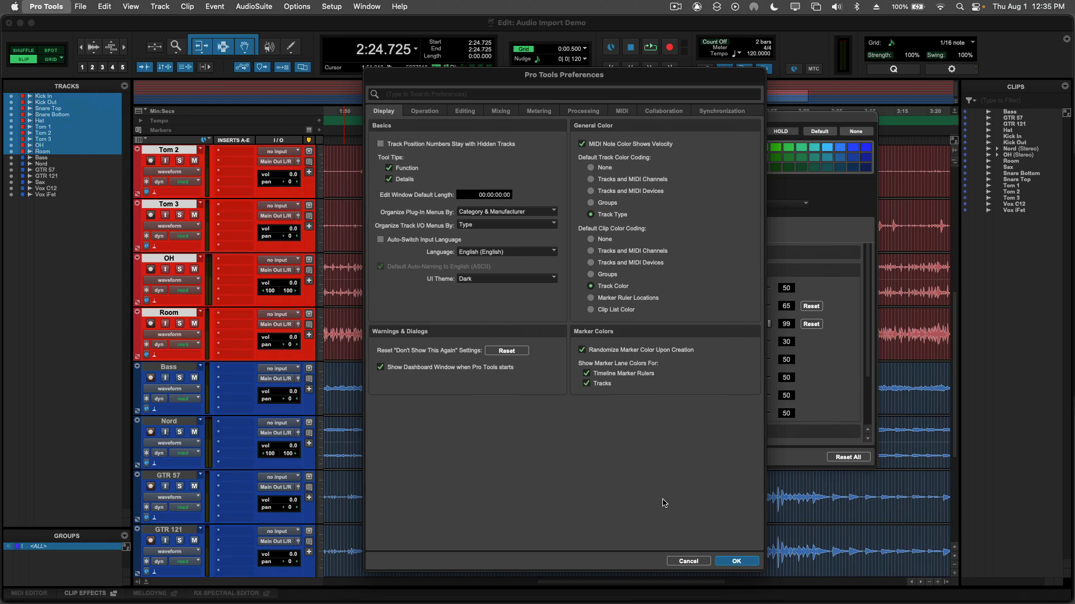
click(733, 563)
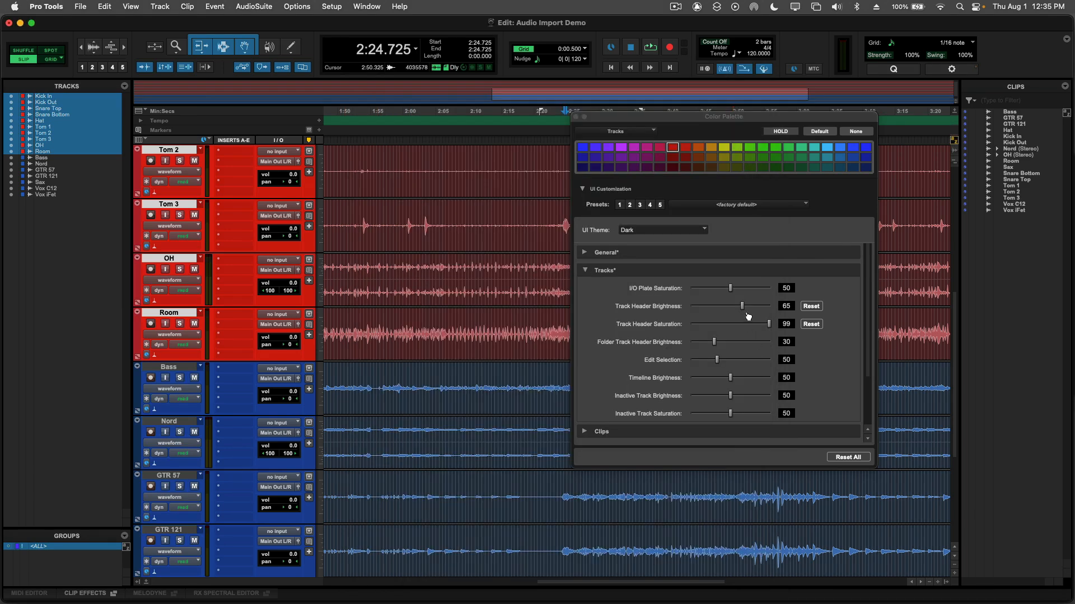
Step: Collapse the Tracks customization settings, close the Color Palette and return to the Mix window
click(585, 271)
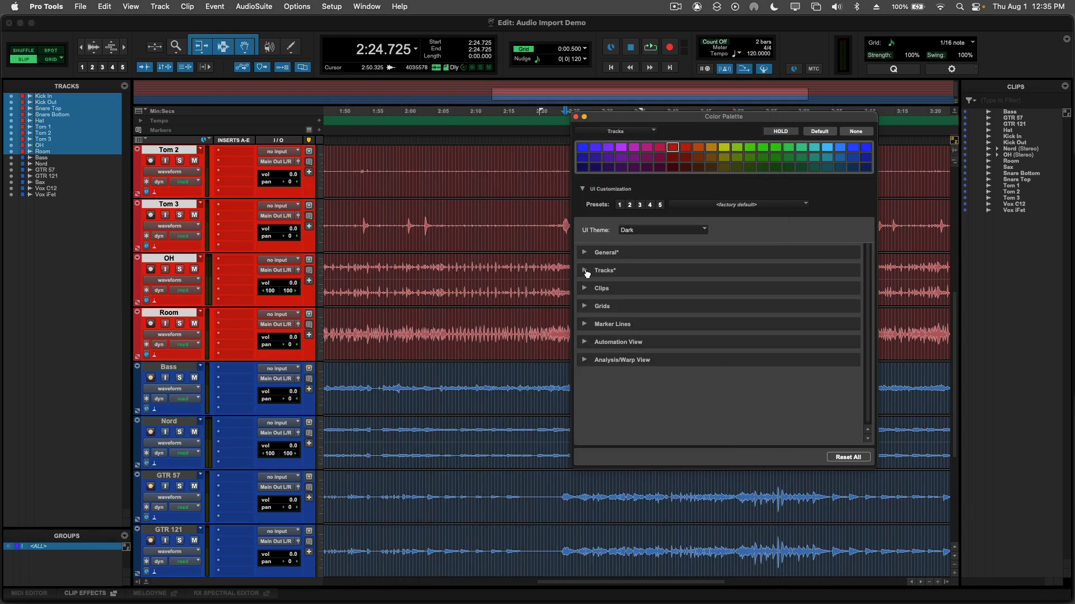
click(576, 117)
key(super+equal)
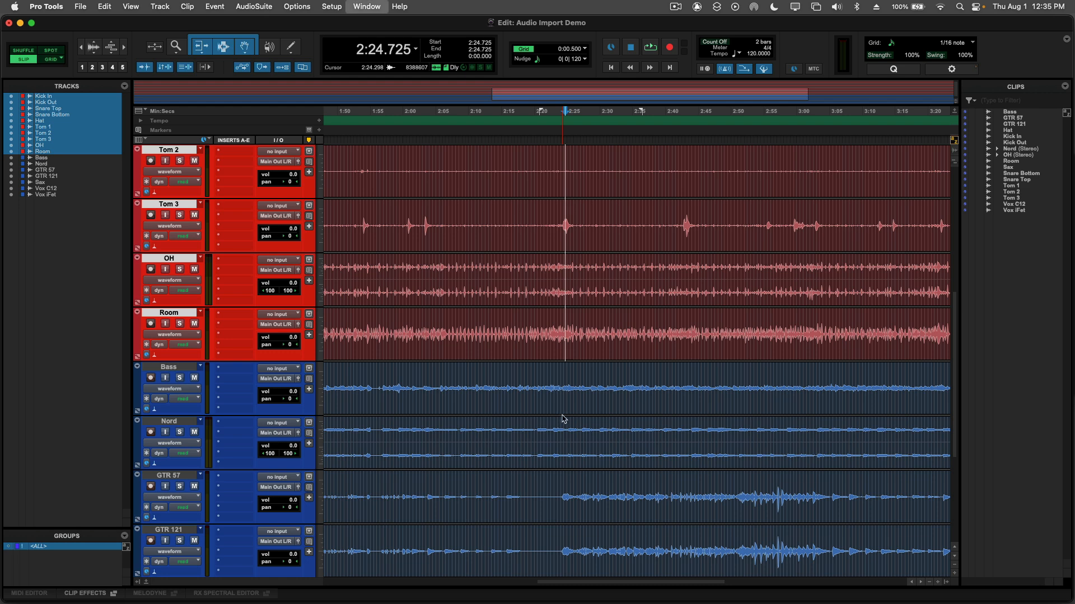
Step: Reopen the Color Palette for the Bass track, collapse its UI Customization section and color the track blue-violet
click(582, 457)
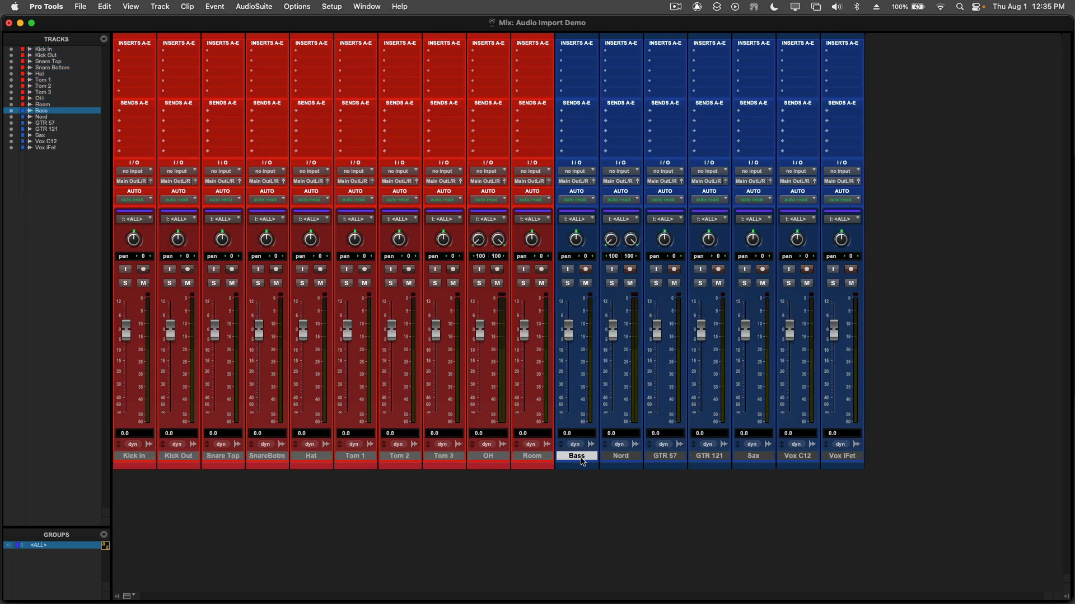
double_click(579, 469)
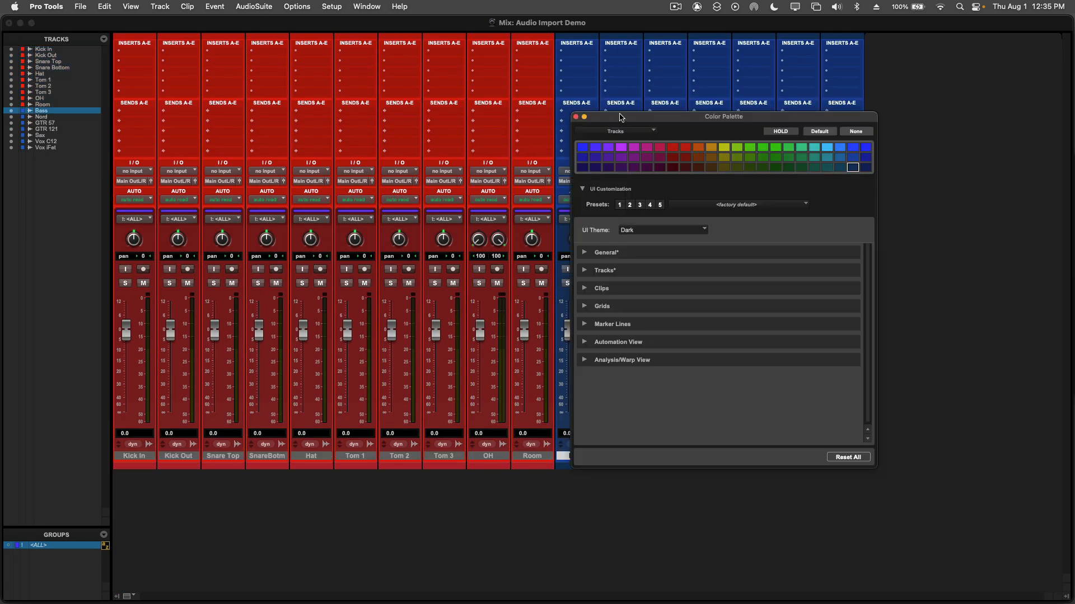
drag(621, 118, 248, 106)
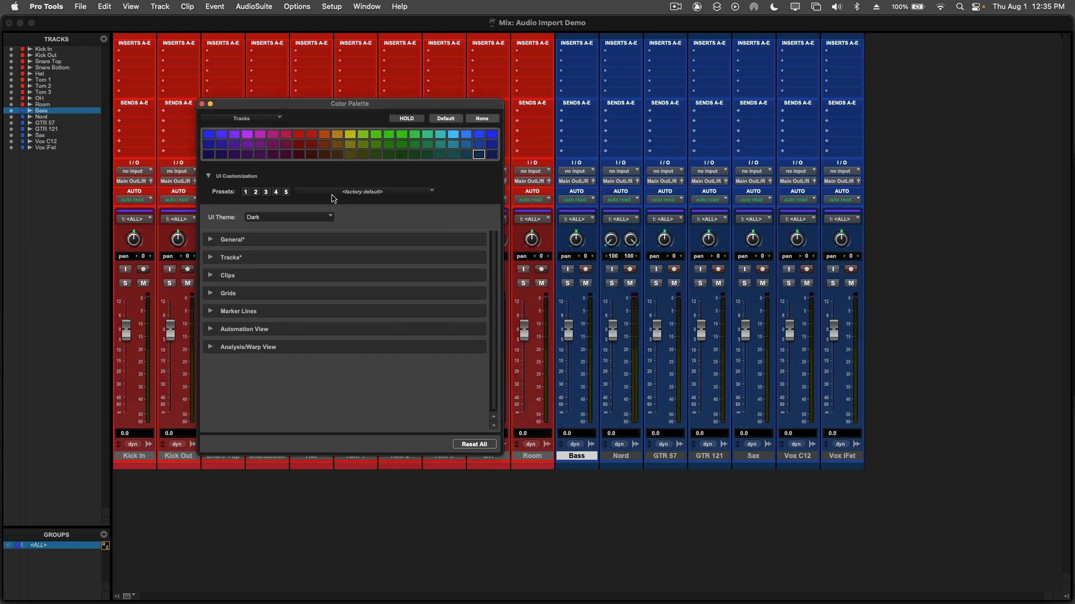
click(209, 177)
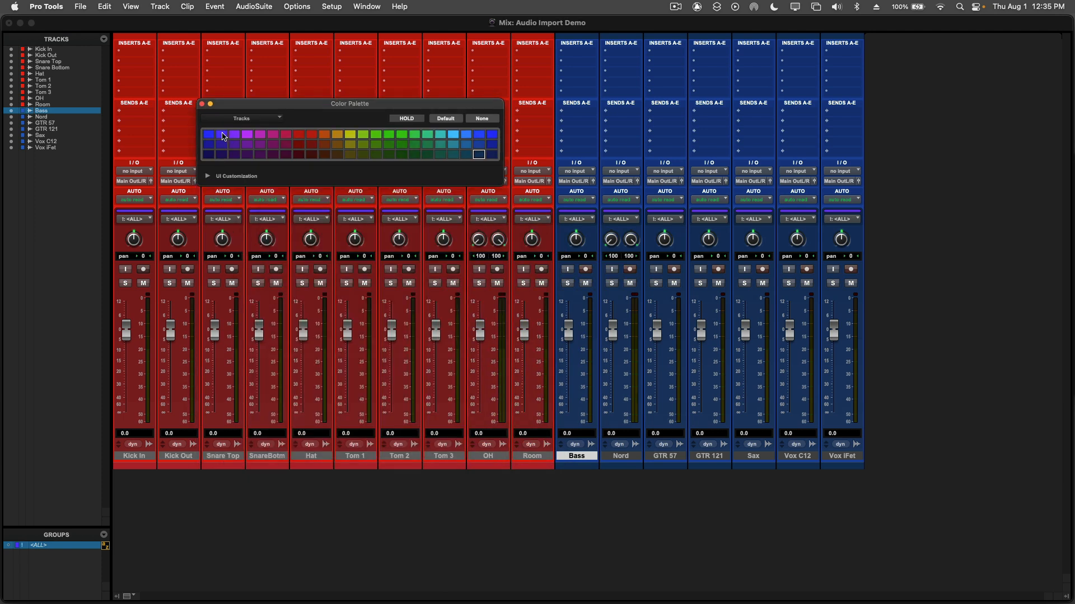
click(222, 135)
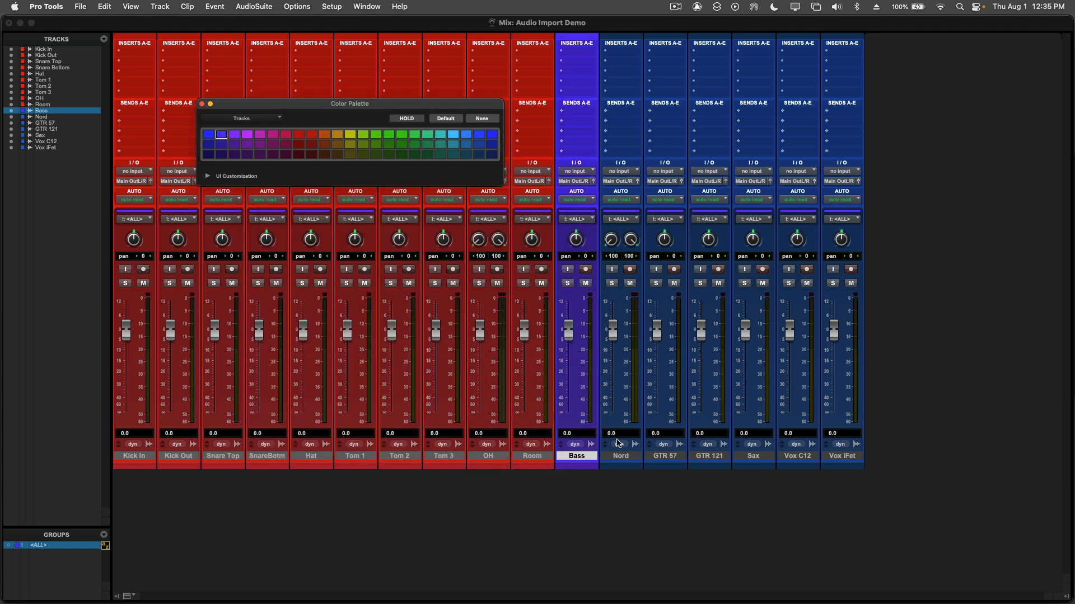
Step: Color the Nord track light blue and the GTR 57 and GTR 121 tracks orange
click(622, 457)
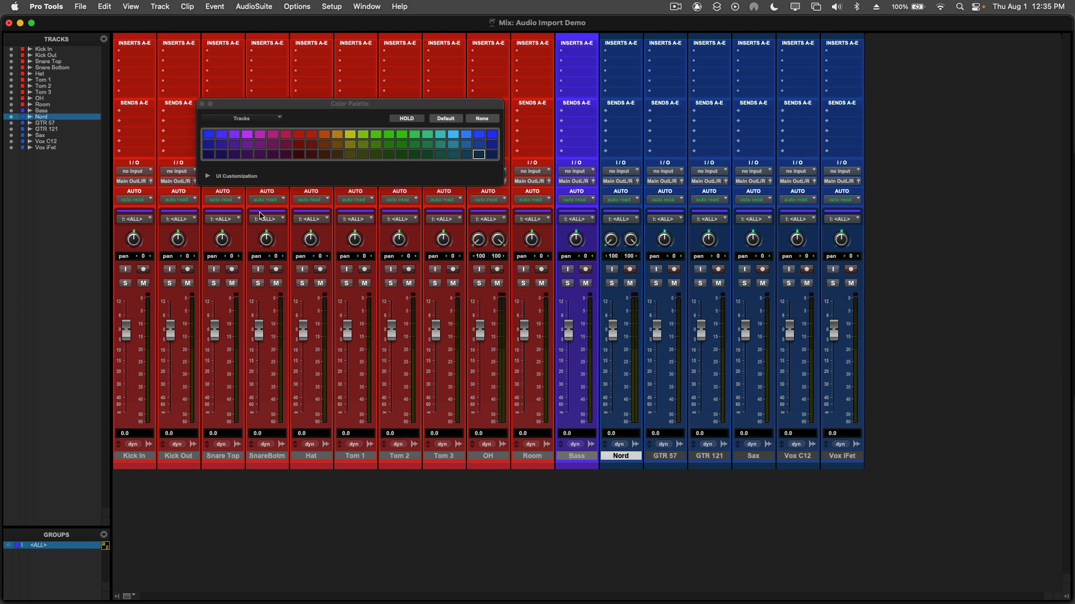
click(454, 137)
click(678, 458)
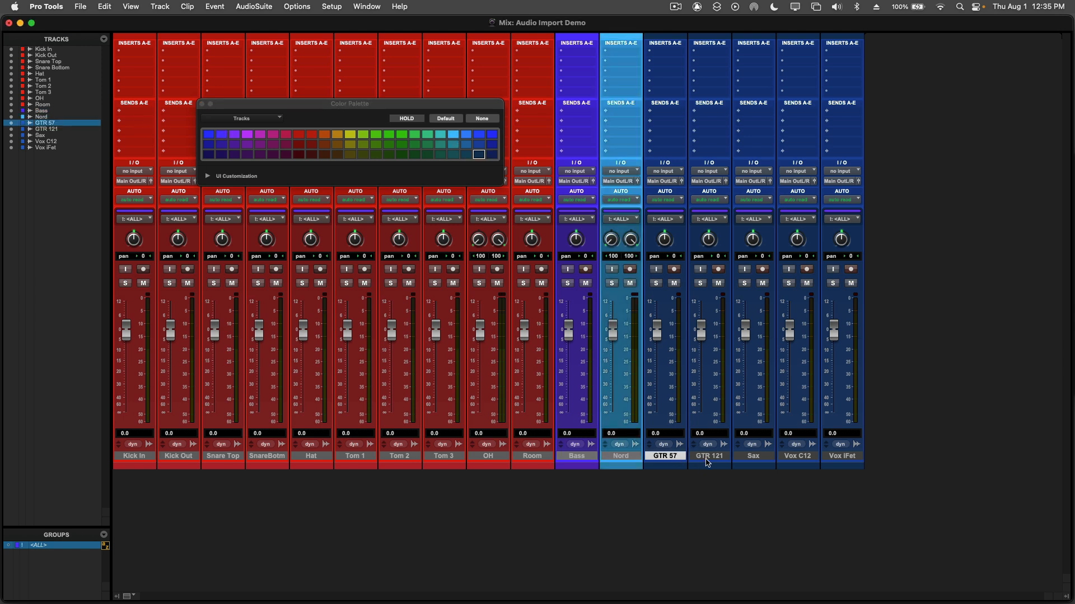
shift+click(707, 458)
click(338, 136)
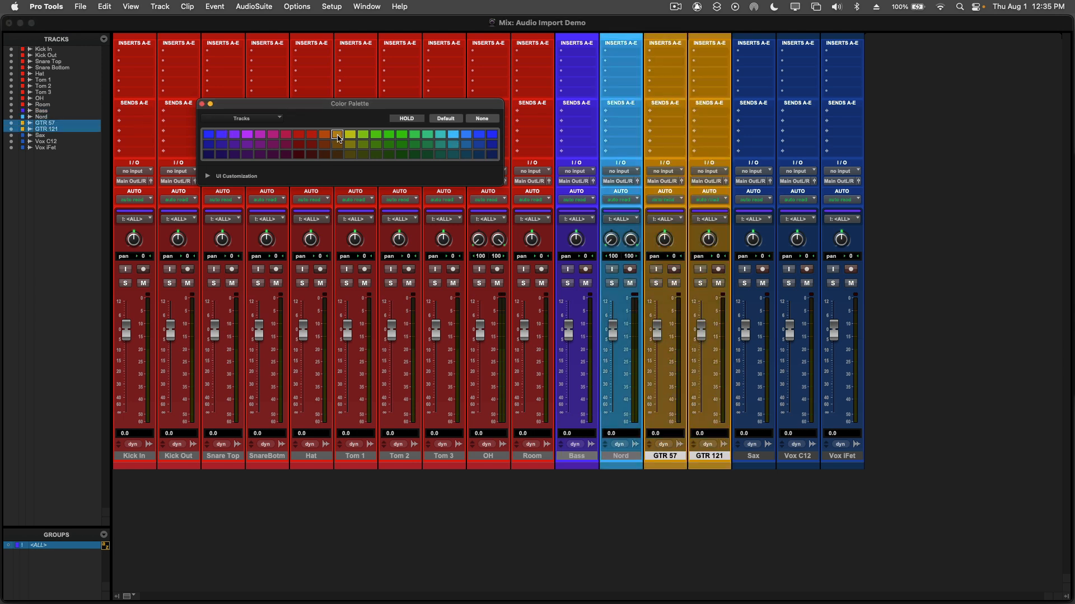
click(325, 136)
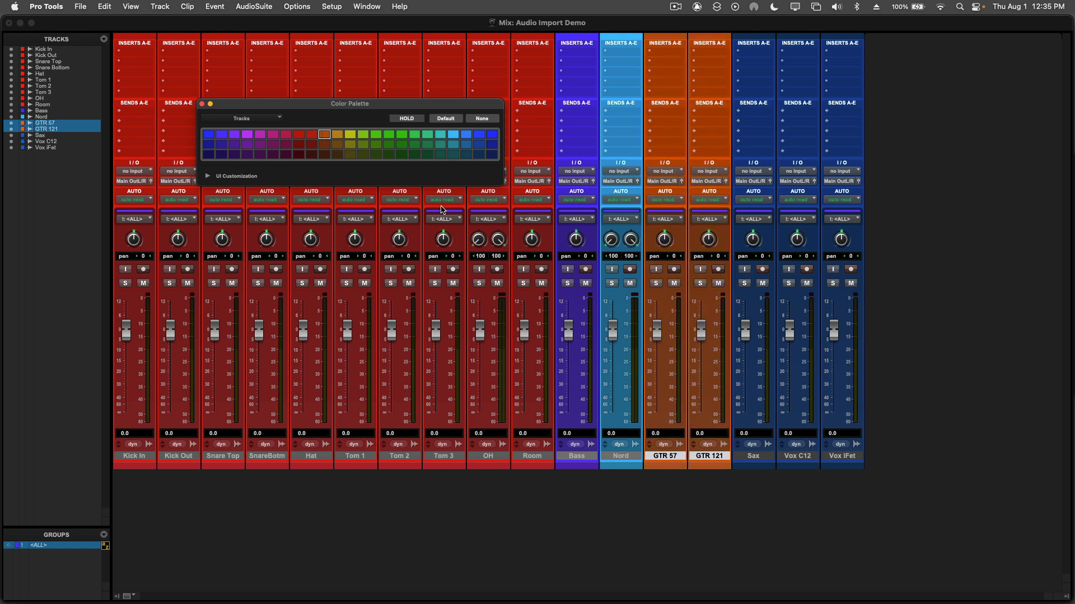
Step: Color the Sax track dark teal green, trying the medium teal shade first
click(754, 457)
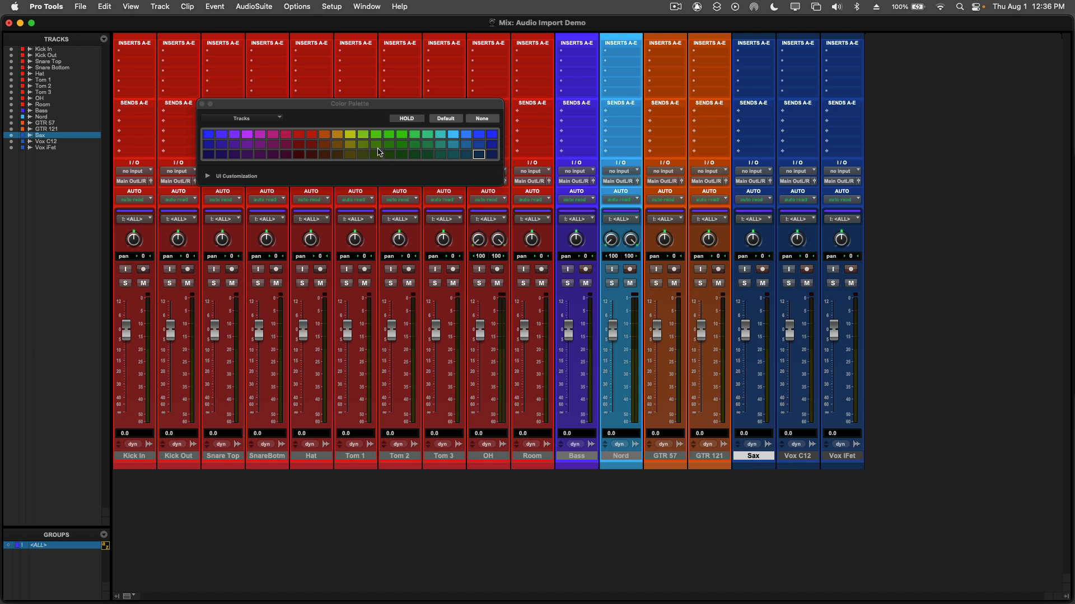
click(440, 147)
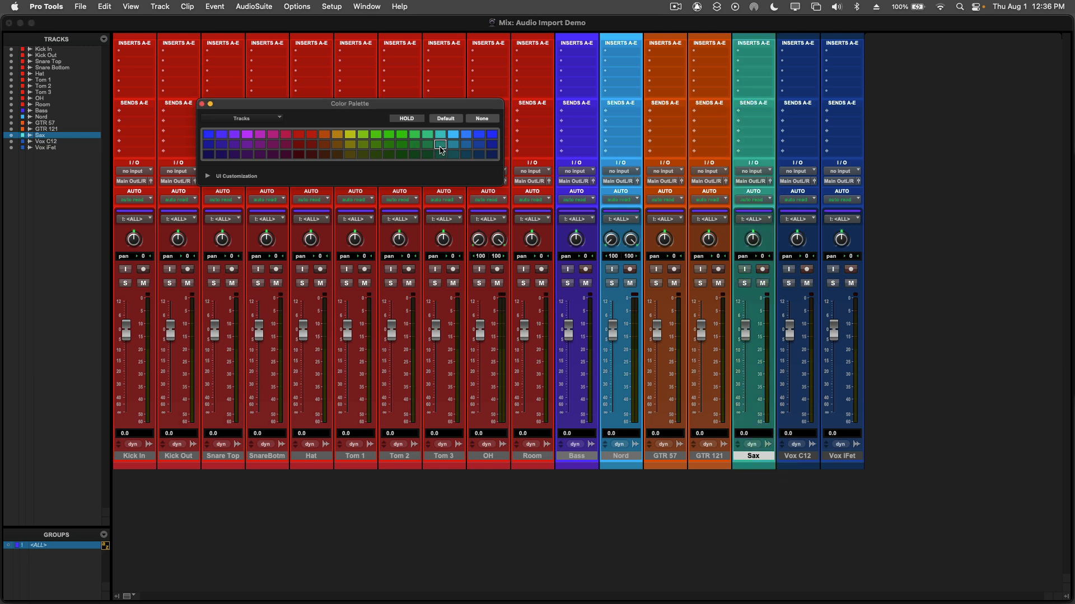
click(440, 154)
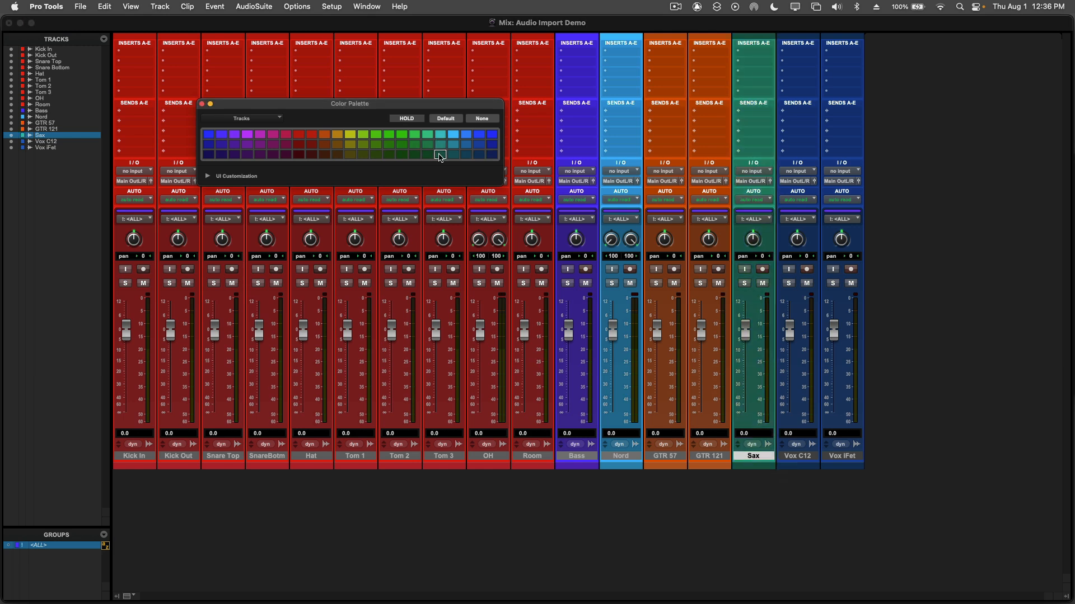
Step: Color the Vox C12 and Vox iFet tracks bright green and close the Color Palette
click(802, 456)
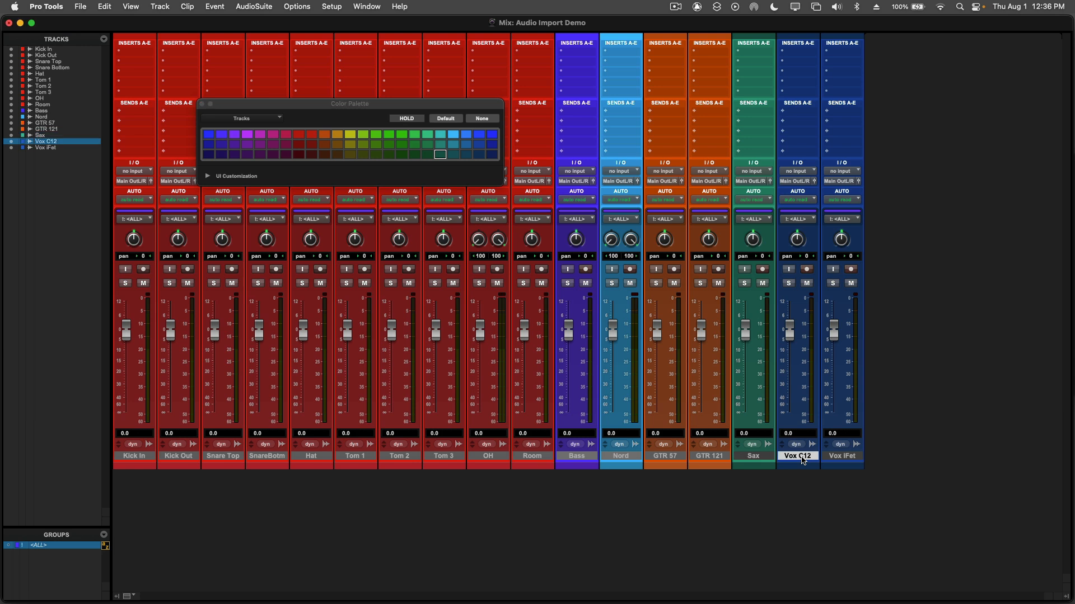
shift+click(843, 456)
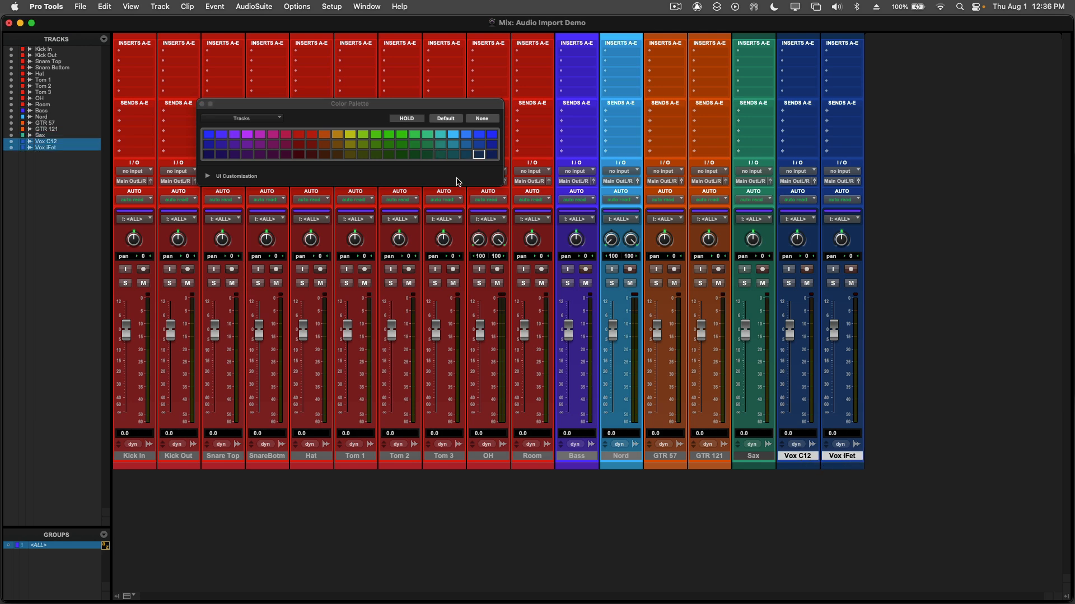
click(401, 134)
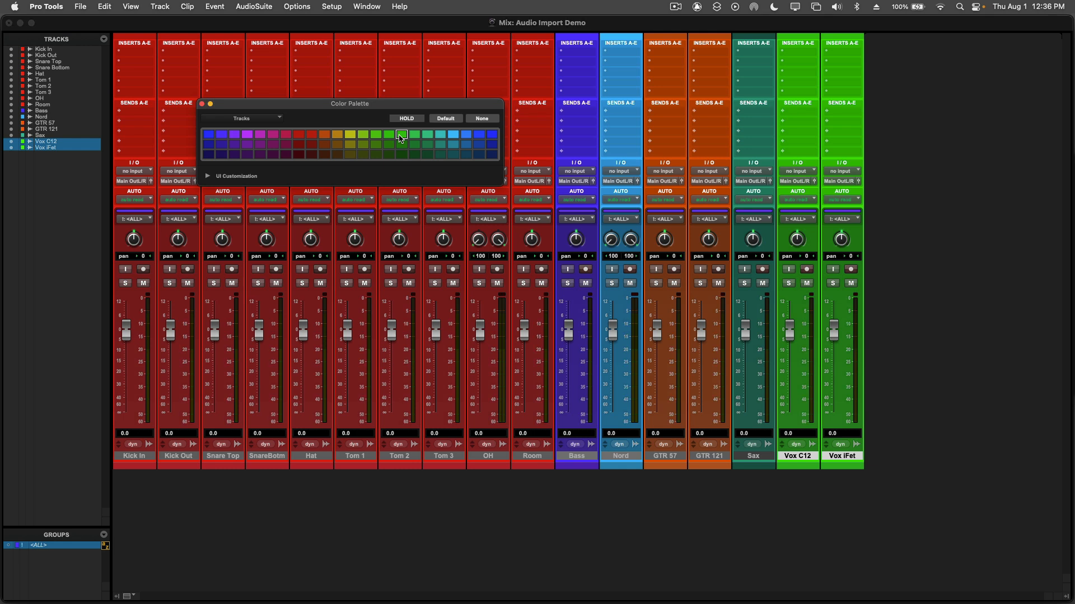
click(204, 104)
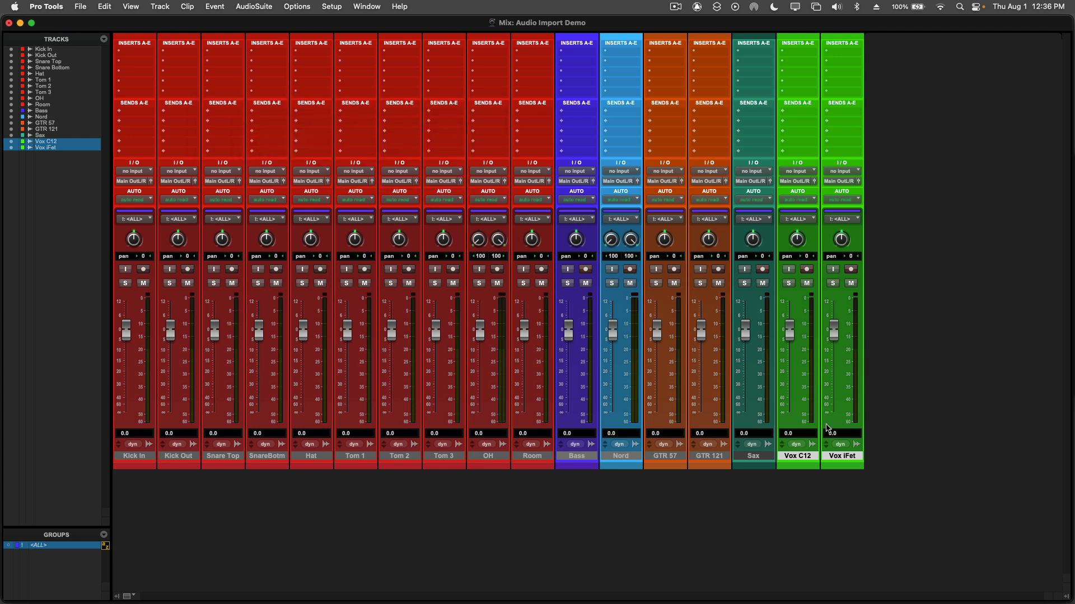